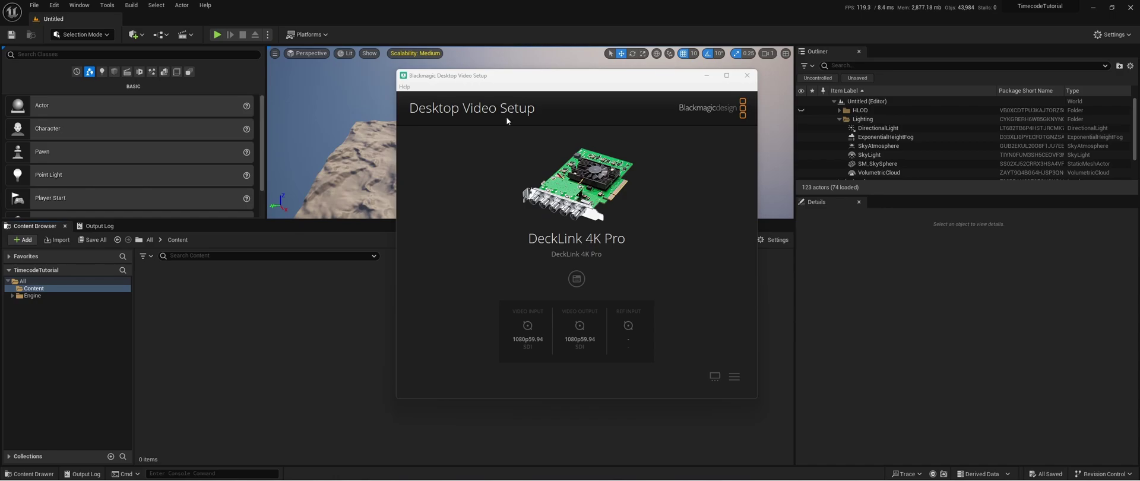
- Switch to the Unreal Editor and enable the Blackmagic Media Player plugin for the project
{"action": "left_click", "coordinate": [294, 13]}
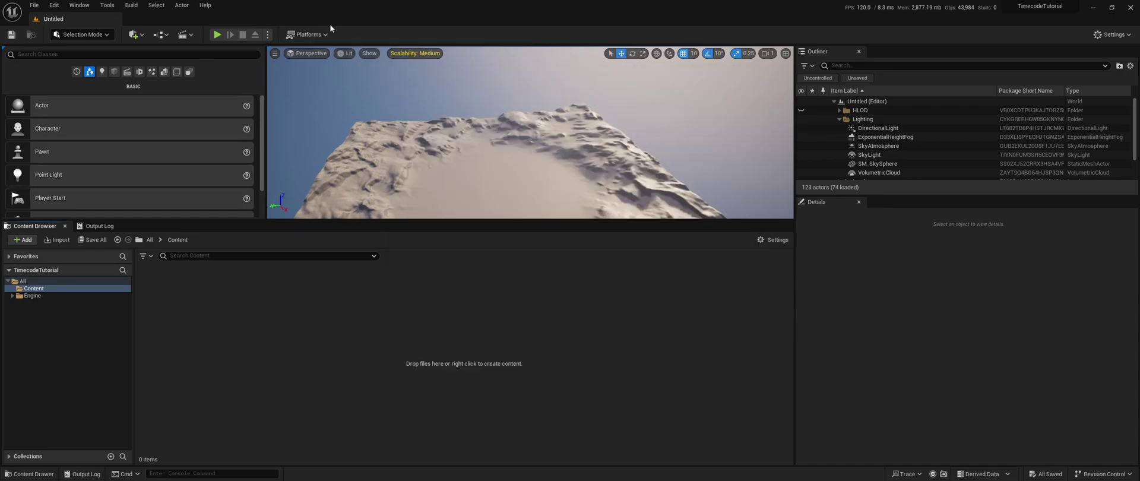
{"action": "left_click", "coordinate": [54, 5]}
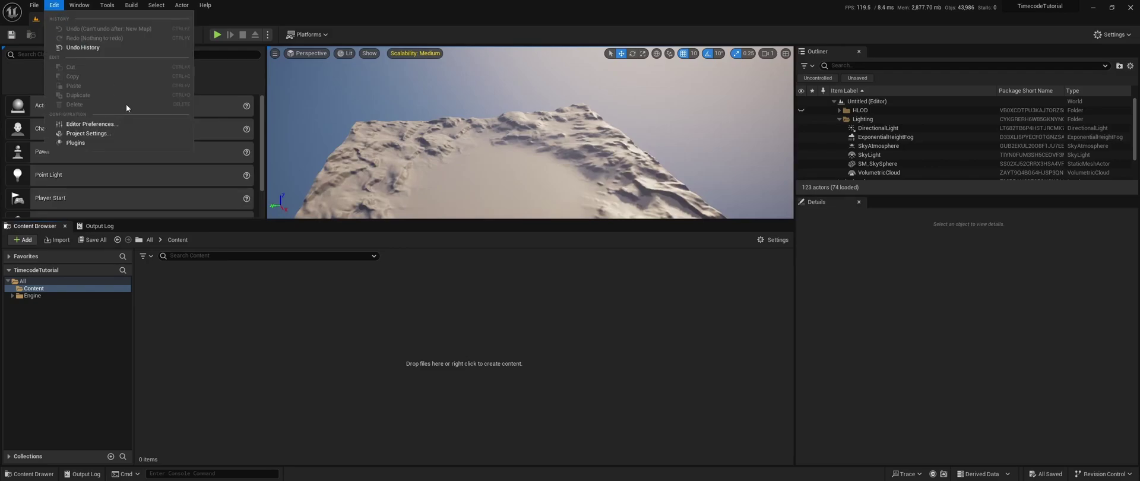
{"action": "left_click", "coordinate": [130, 144]}
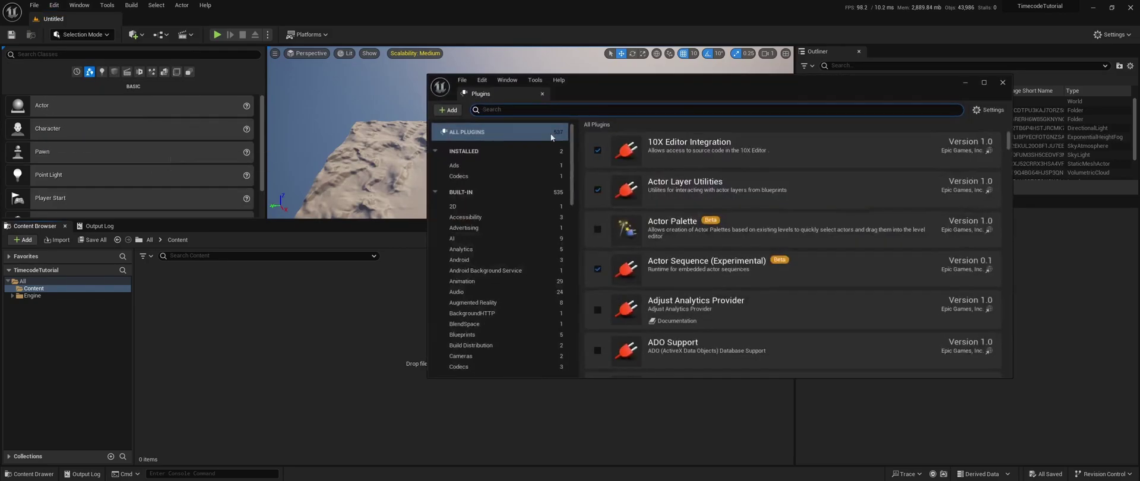
{"action": "type", "text": "black"}
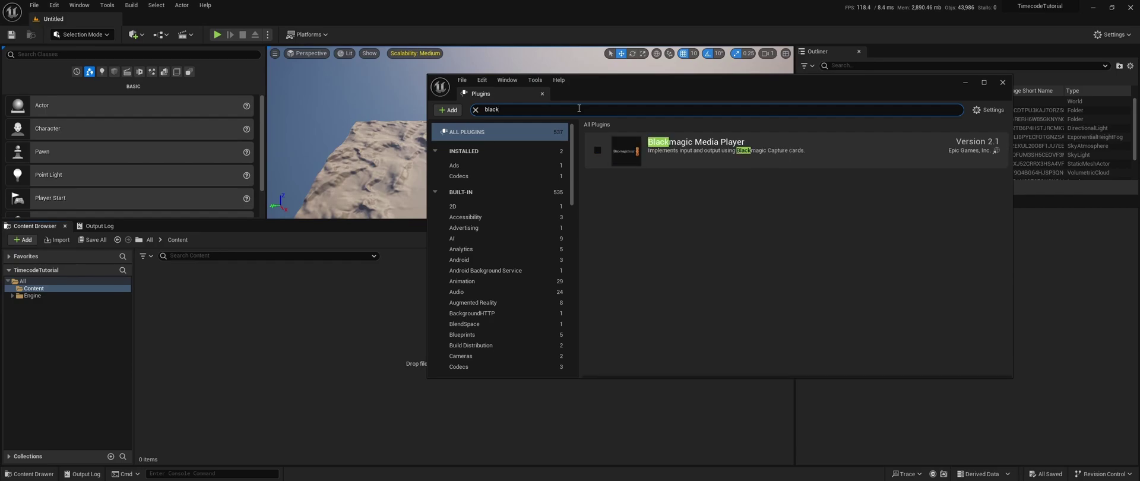
{"action": "left_click", "coordinate": [597, 151]}
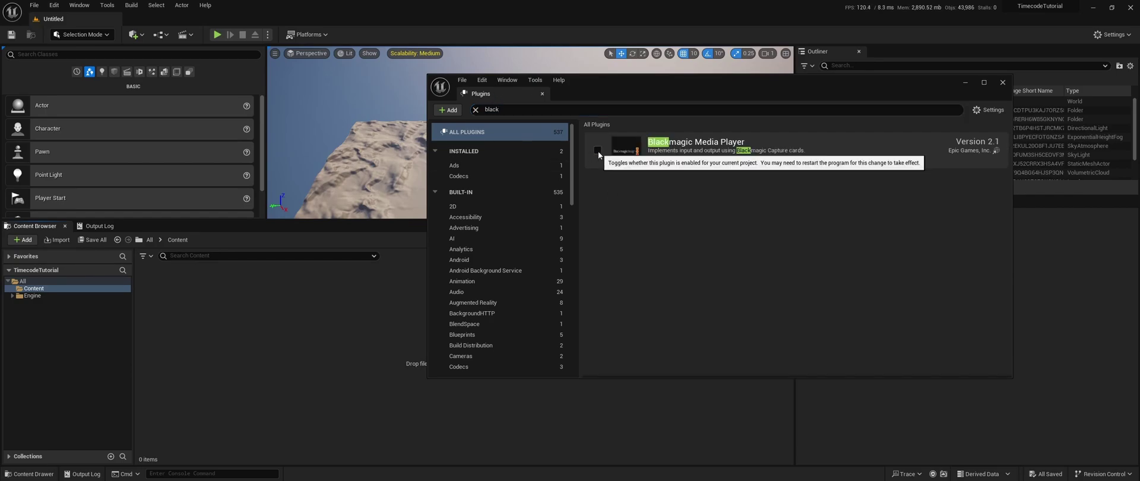
- Enable the Virtual Production Utilities plugin, accepting its beta status, and restart the editor to load both plugins
{"action": "type", "text": "virtual"}
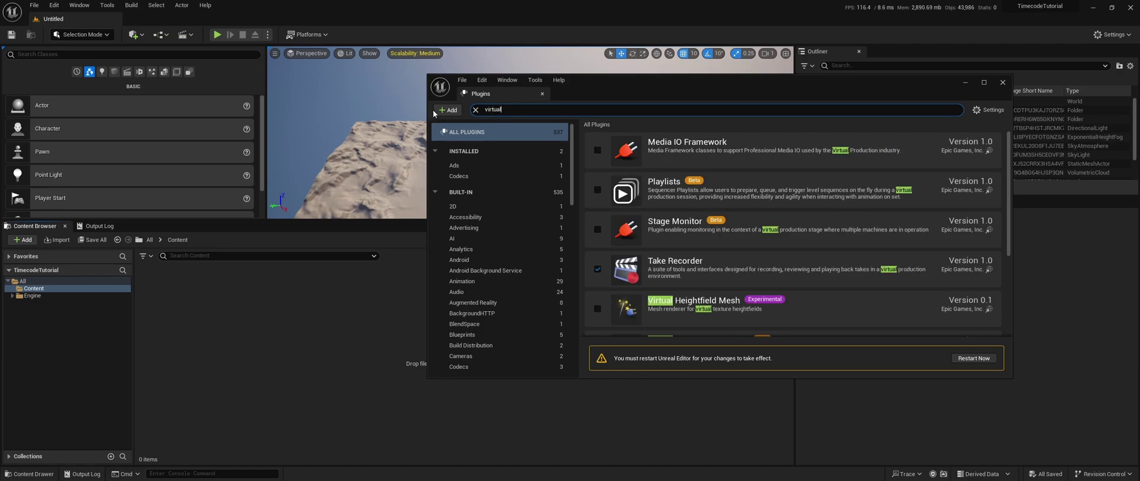
{"action": "scroll", "coordinate": [684, 245], "scroll_direction": "down", "scroll_amount": 5}
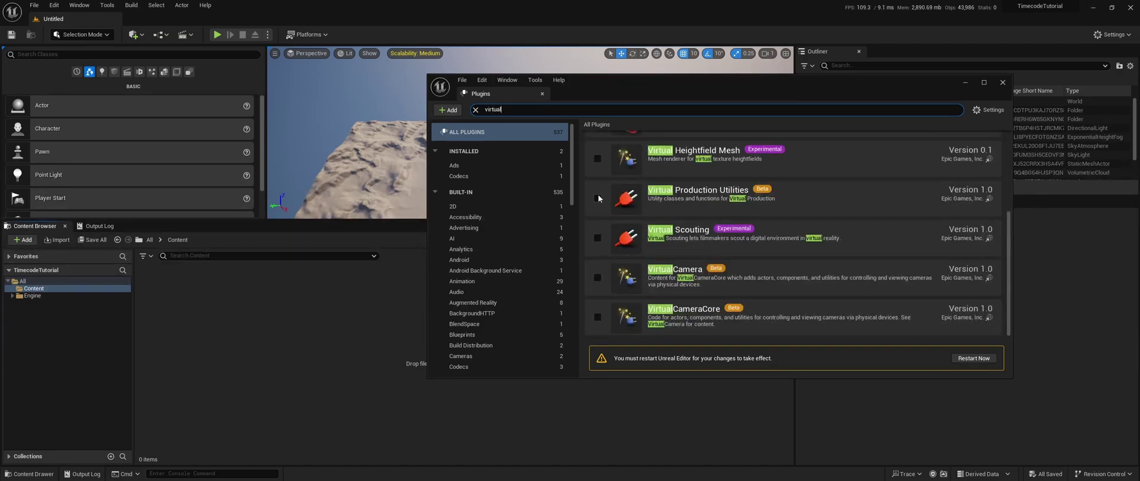
{"action": "left_click", "coordinate": [597, 197]}
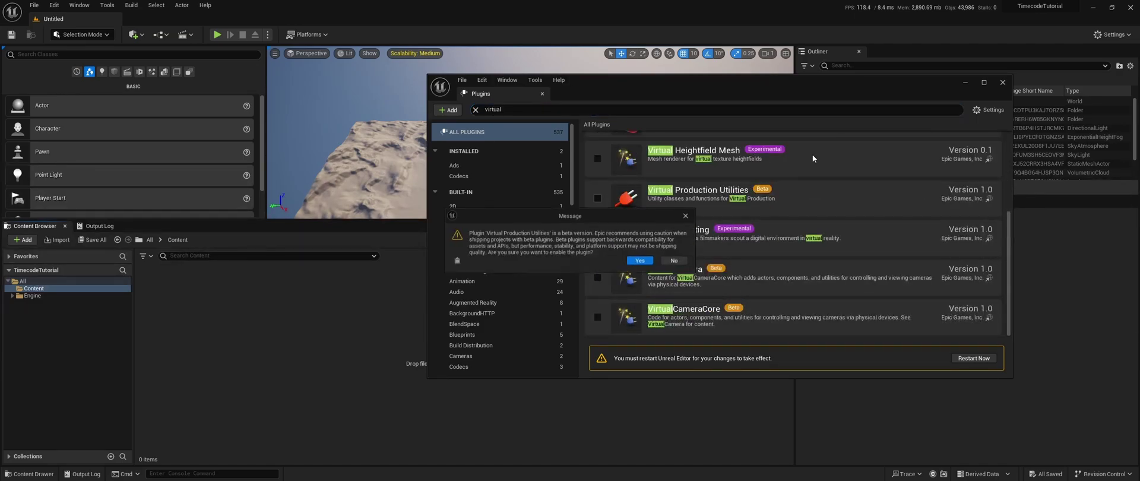
{"action": "left_click", "coordinate": [641, 261]}
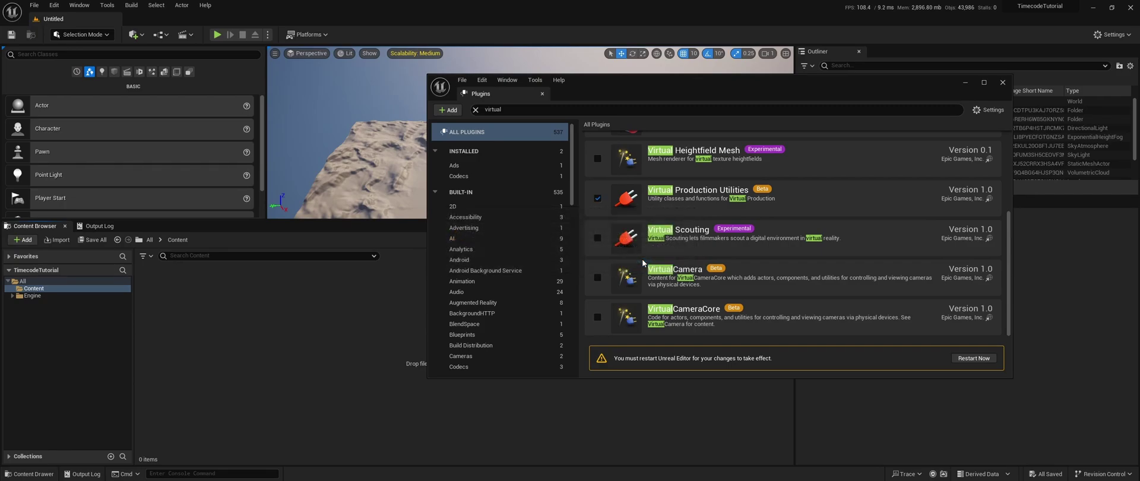
{"action": "left_click", "coordinate": [973, 358]}
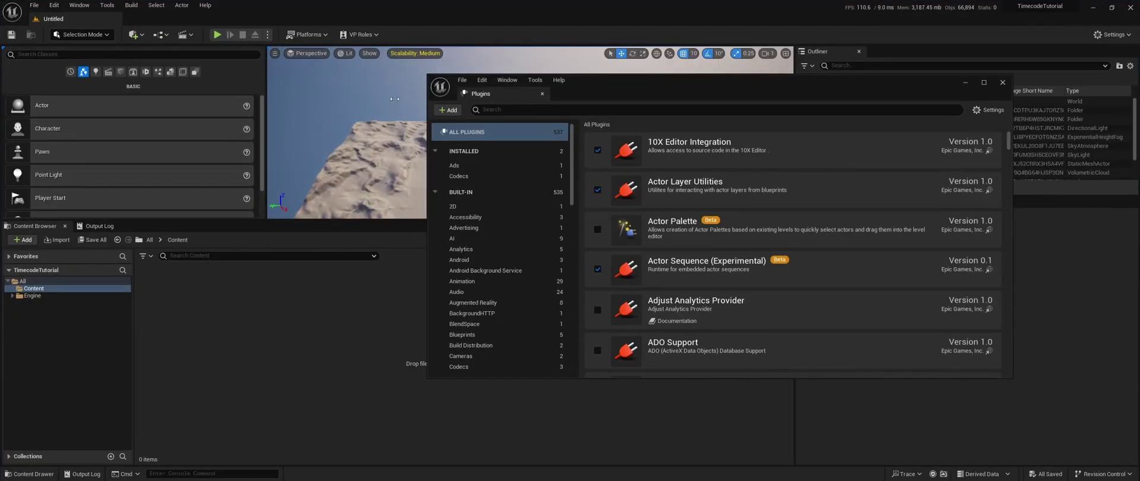
{"action": "left_click", "coordinate": [1002, 84]}
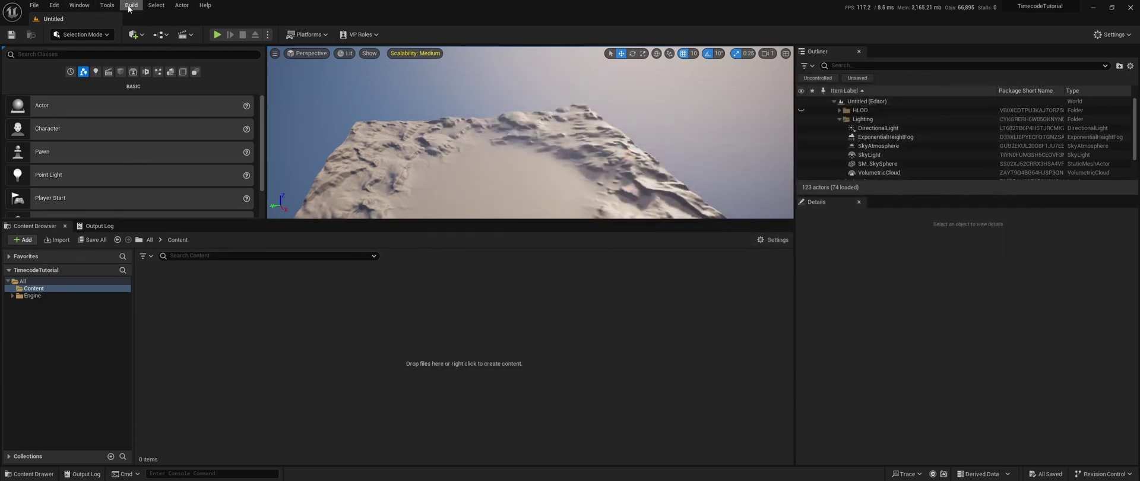
- Open the virtual production Timecode Provider monitor and dock it beside the Outliner
{"action": "left_click", "coordinate": [79, 5]}
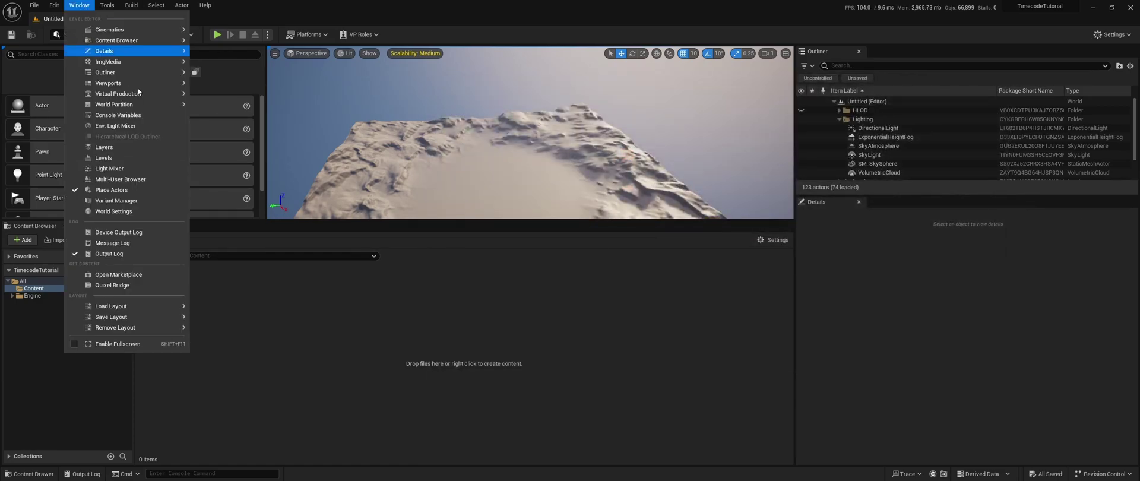
{"action": "mouse_move", "coordinate": [168, 94]}
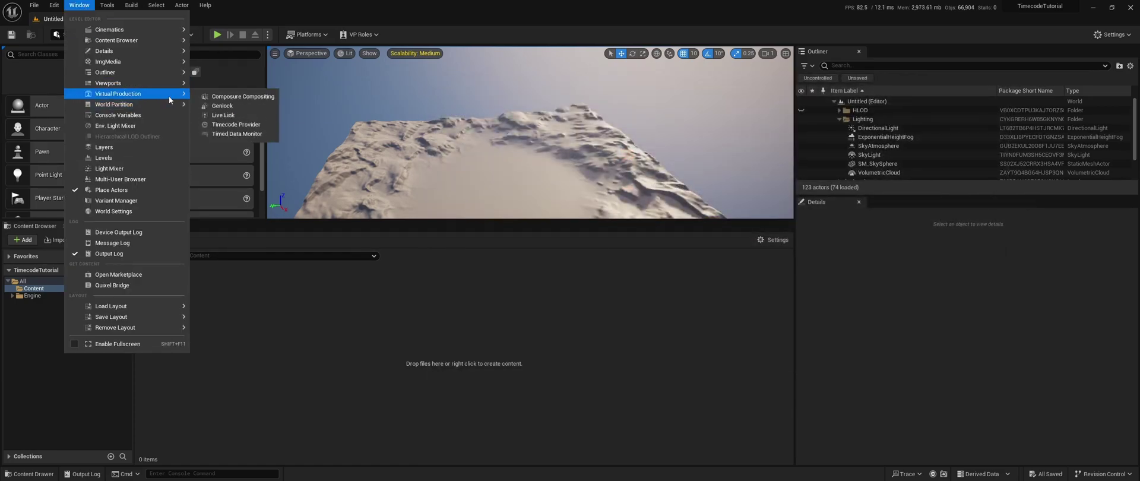
{"action": "left_click", "coordinate": [259, 125]}
{"action": "left_click_drag", "start_coordinate": [393, 112], "coordinate": [878, 52]}
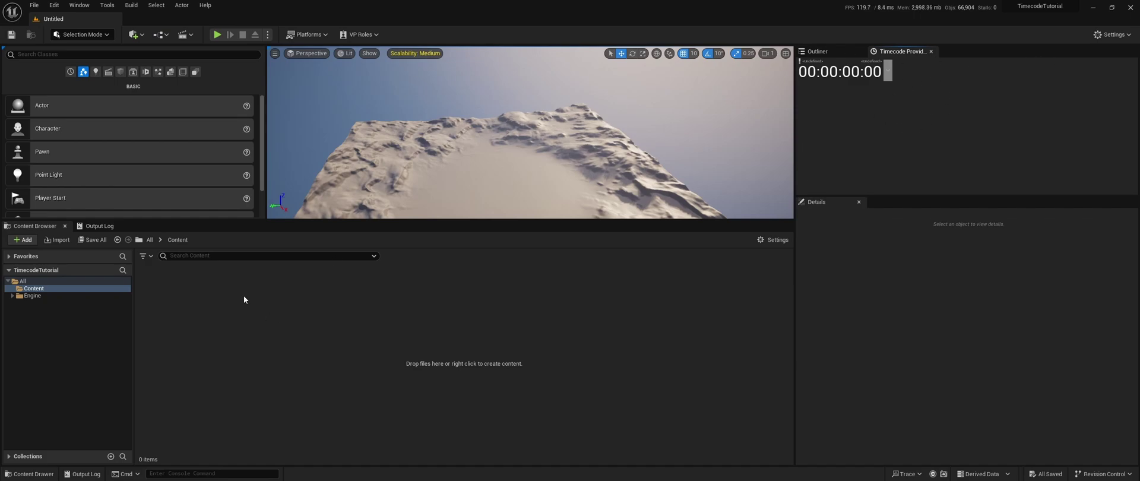
- Create a Blueprint class in the Content folder with BlackmagicTimecodeProvider as parent and name it Decklink4KTimecodeInput
{"action": "right_click", "coordinate": [206, 289]}
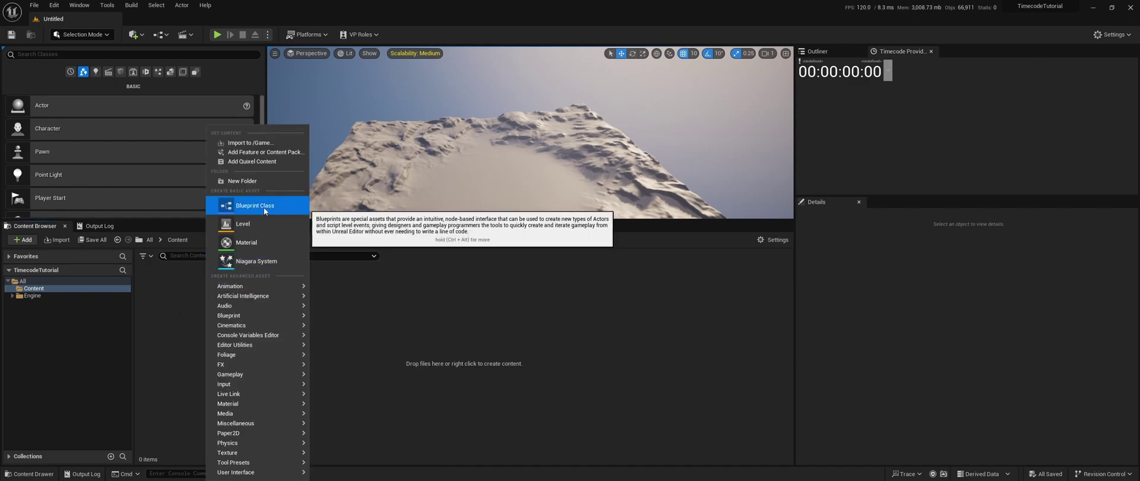
{"action": "left_click", "coordinate": [264, 208]}
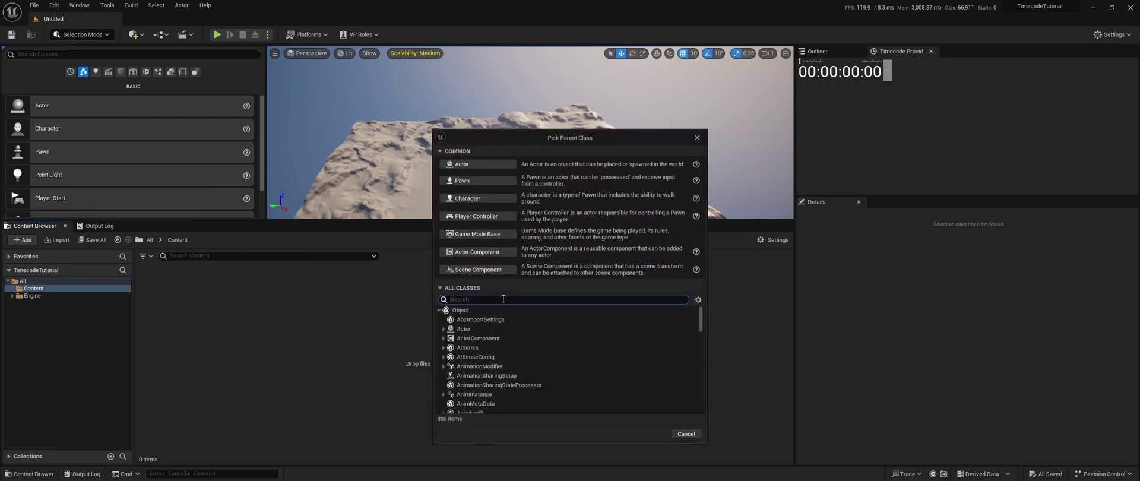
{"action": "type", "text": "blackmagic"}
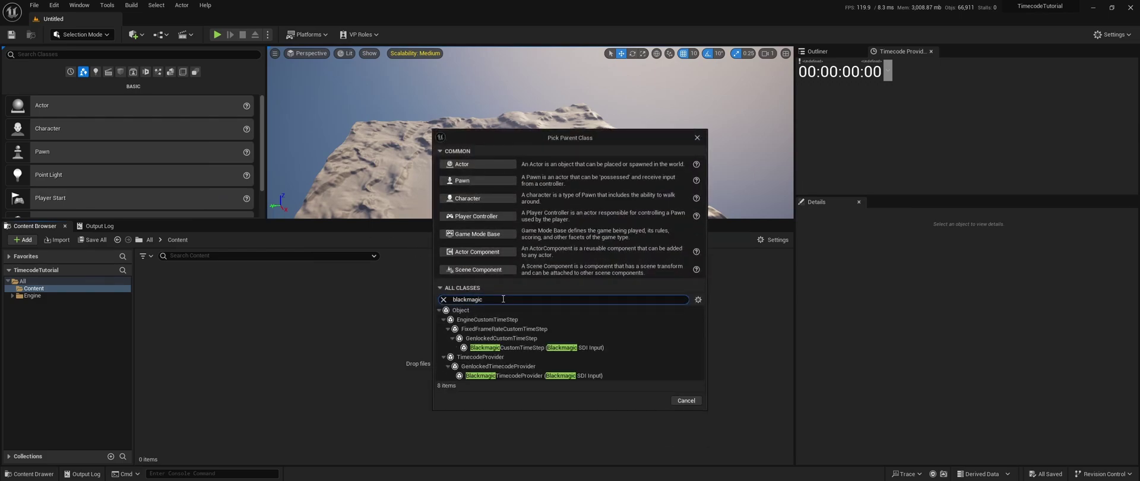
{"action": "left_click", "coordinate": [593, 376]}
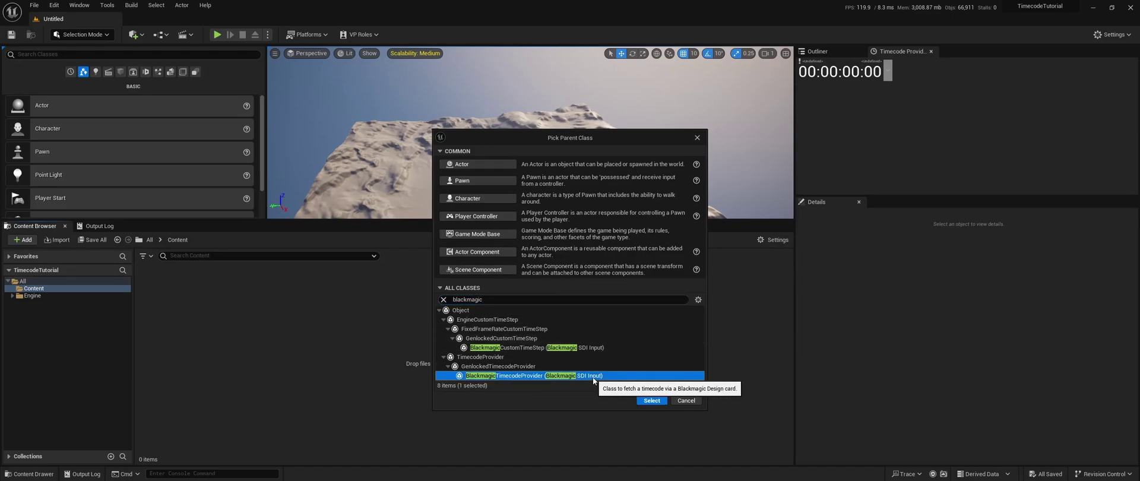
{"action": "left_click", "coordinate": [651, 400]}
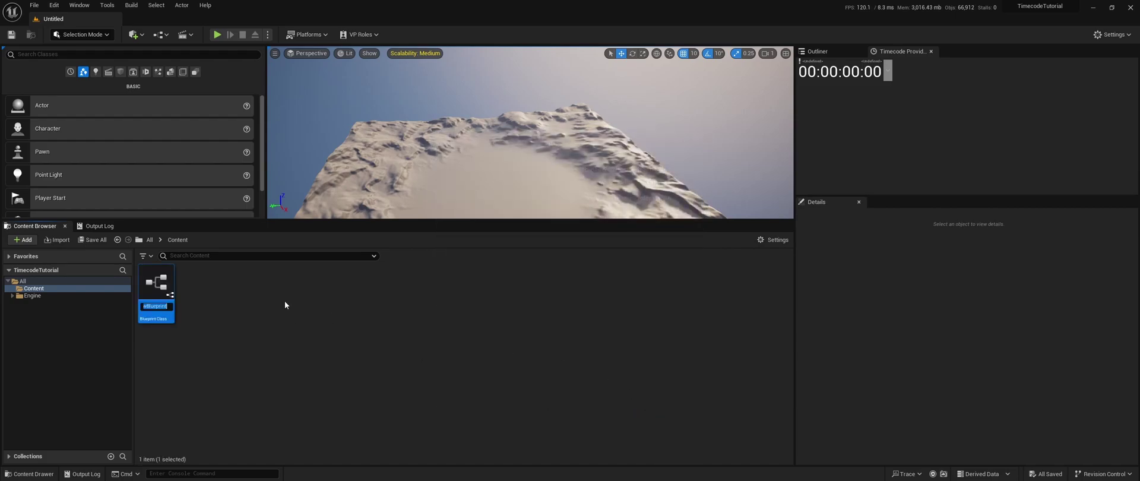
{"action": "type", "text": "Decklink4K"}
{"action": "type", "text": "Timecode"}
{"action": "type", "text": "Input"}
{"action": "key", "text": "Return"}
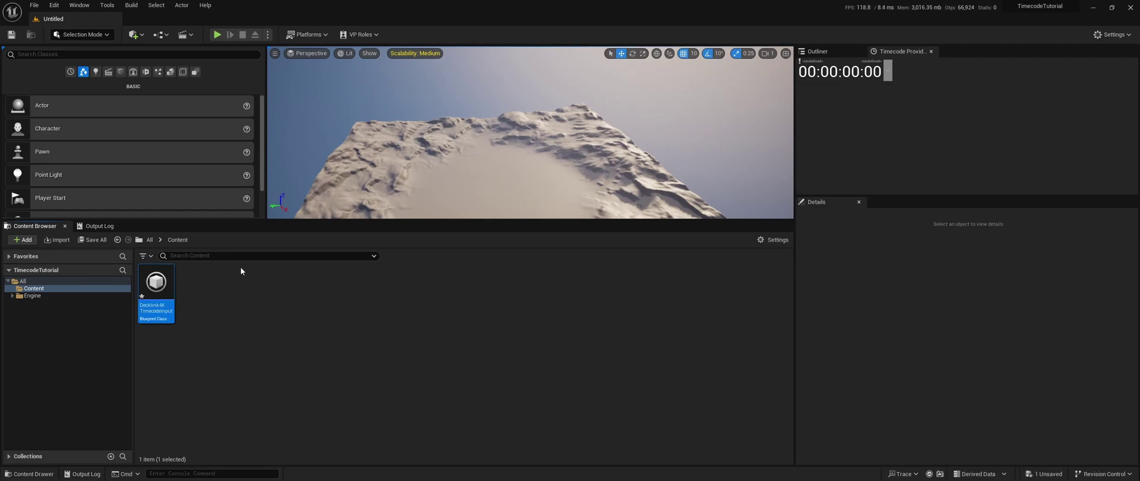
- Set the blueprint's timecode configuration to DeckLink 4K Pro, Single Link 0, Auto with LTC format, and save and close it
{"action": "left_click_drag", "start_coordinate": [681, 152], "coordinate": [537, 57]}
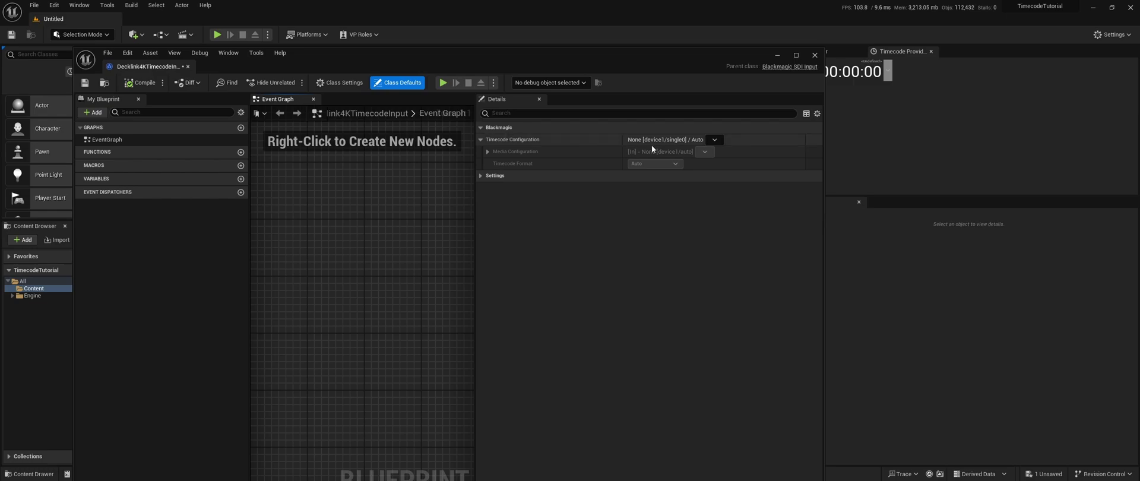
{"action": "left_click", "coordinate": [720, 140]}
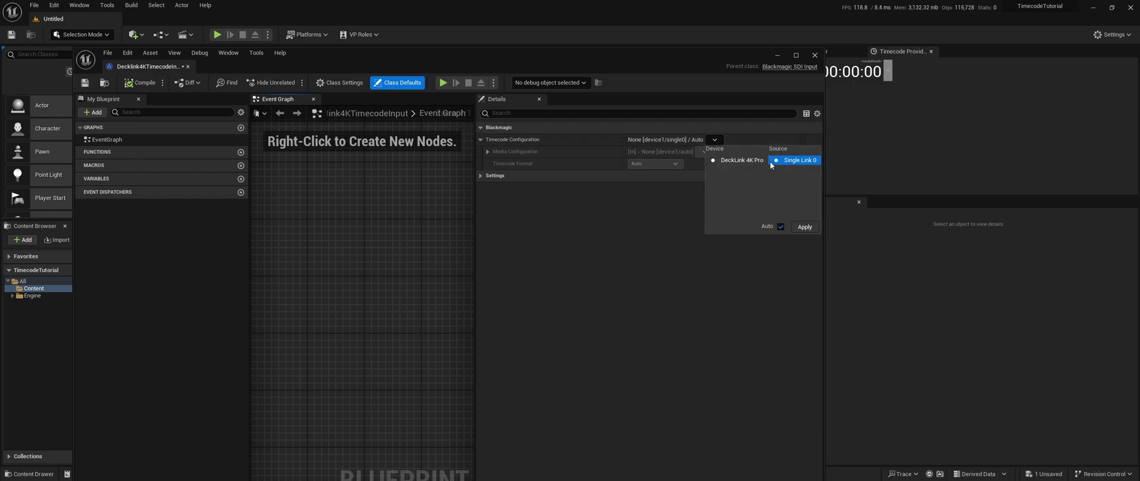
{"action": "left_click", "coordinate": [802, 227]}
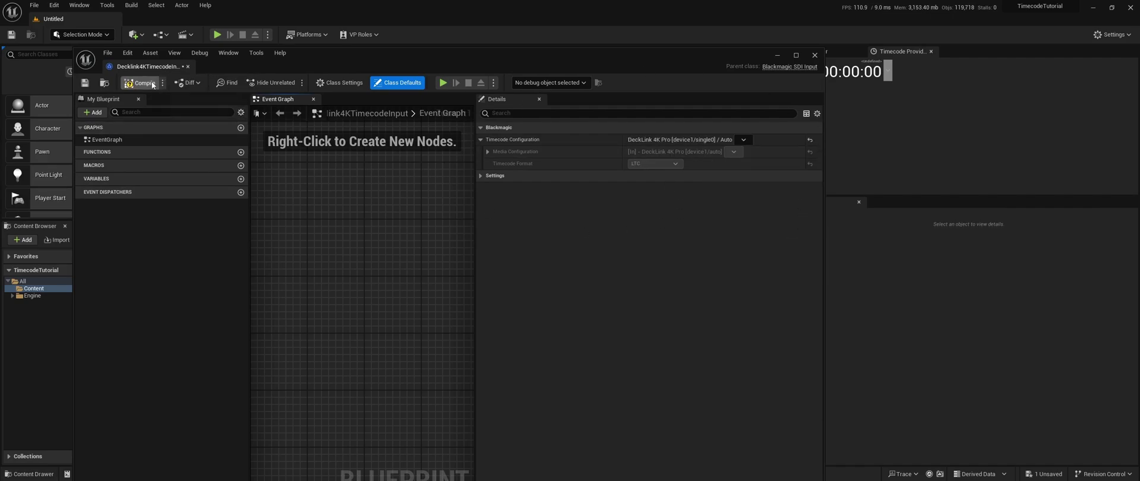
{"action": "left_click", "coordinate": [85, 83]}
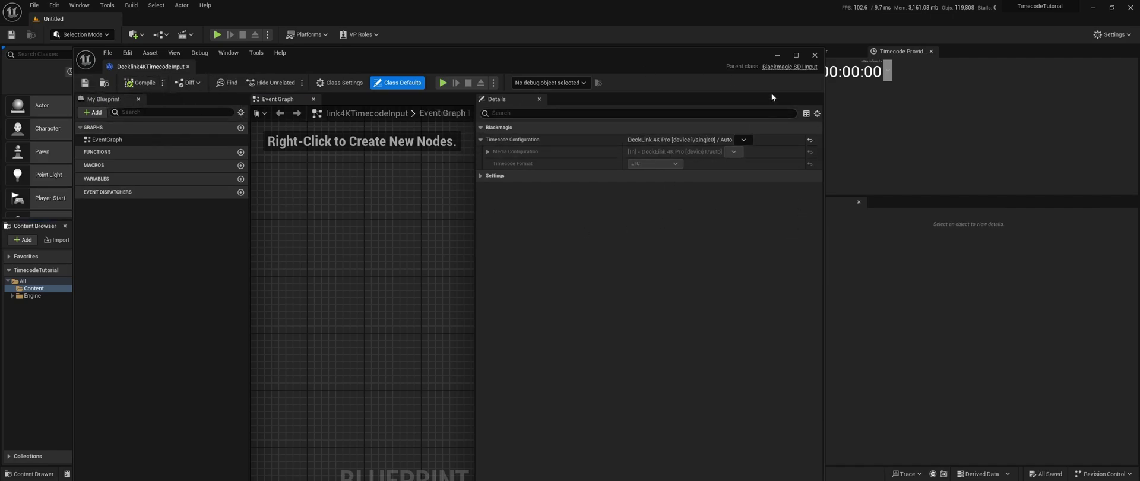
{"action": "left_click", "coordinate": [814, 55]}
- Set the Timecode Provider in the project's engine General Settings to Decklink4KTimecodeInput
{"action": "left_click", "coordinate": [59, 7]}
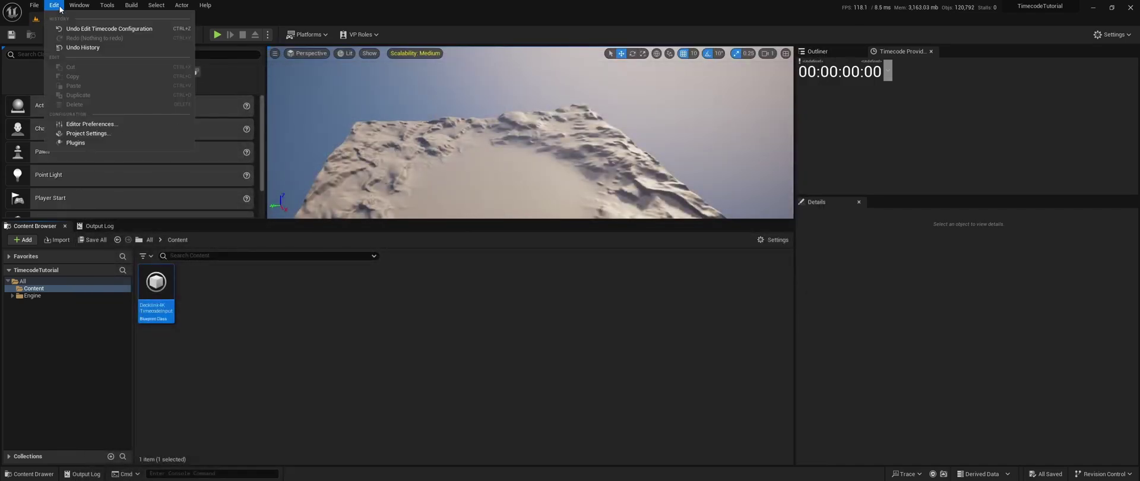
{"action": "left_click", "coordinate": [96, 133]}
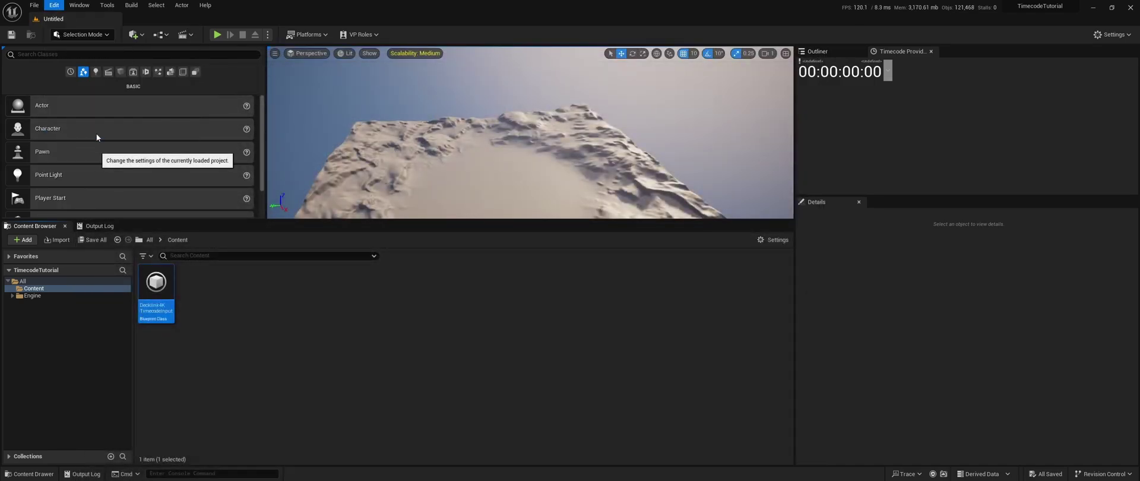
{"action": "left_click_drag", "start_coordinate": [688, 88], "coordinate": [502, 75]}
{"action": "scroll", "coordinate": [286, 180], "scroll_direction": "down", "scroll_amount": 8}
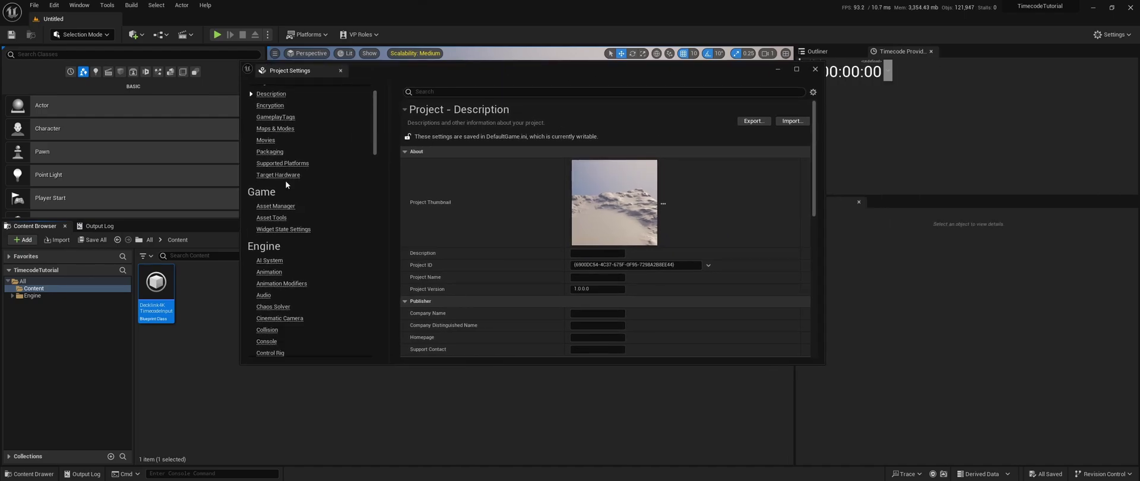
{"action": "scroll", "coordinate": [287, 179], "scroll_direction": "down", "scroll_amount": 2}
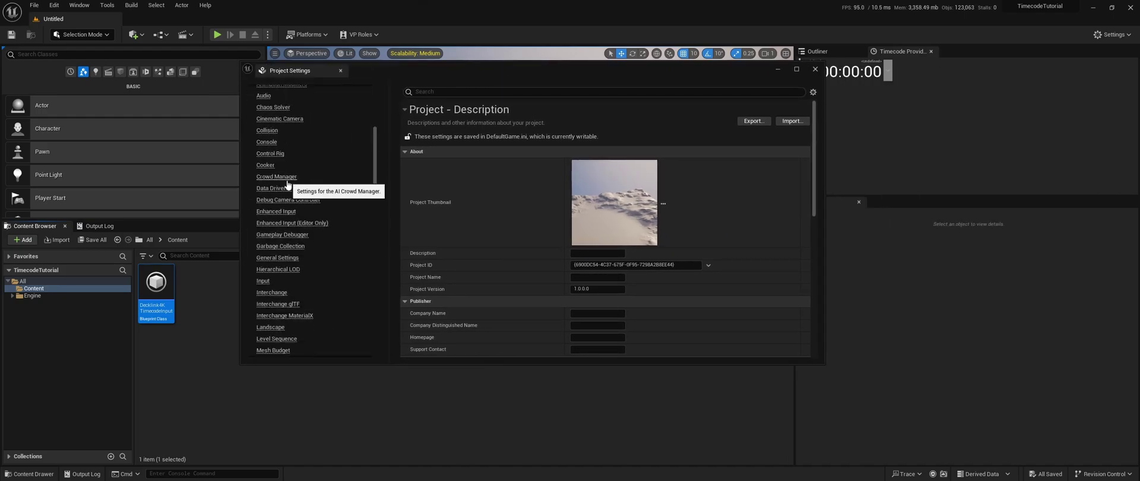
{"action": "left_click", "coordinate": [285, 257]}
{"action": "scroll", "coordinate": [492, 211], "scroll_direction": "down", "scroll_amount": 20}
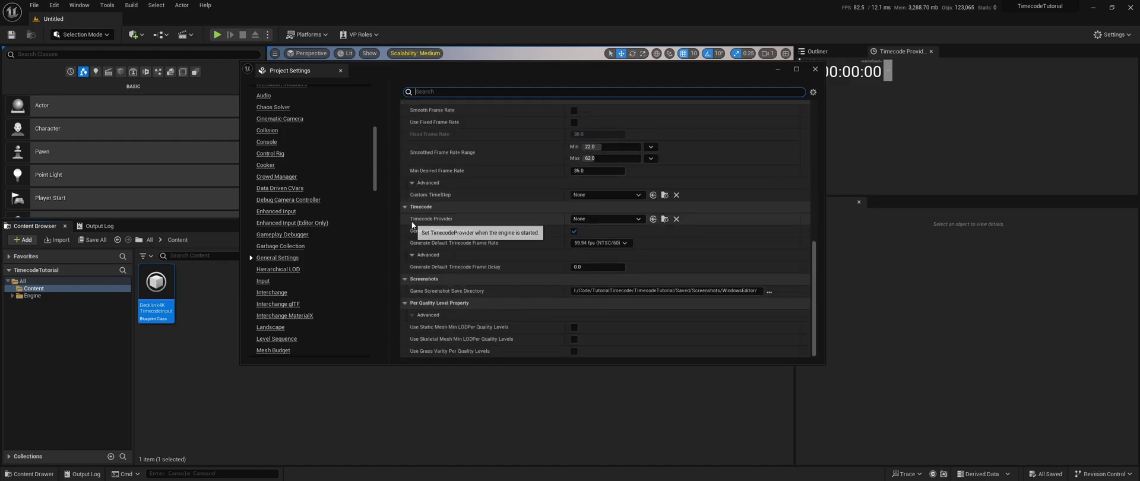
{"action": "left_click", "coordinate": [625, 219]}
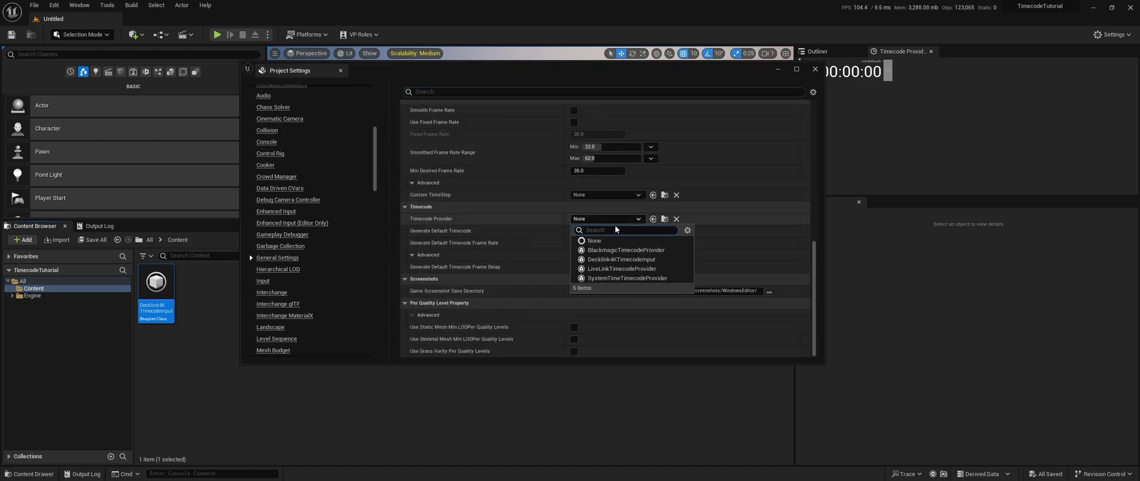
{"action": "left_click", "coordinate": [647, 260]}
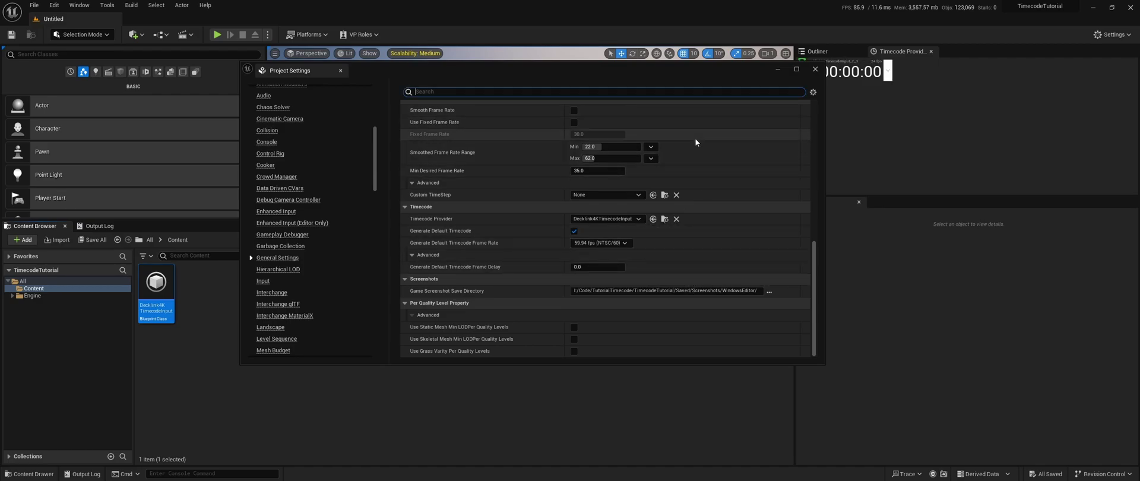
- Move the Project Settings window clear of the timecode monitor and reinitialize the timecode provider
{"action": "left_click_drag", "start_coordinate": [715, 69], "coordinate": [608, 62]}
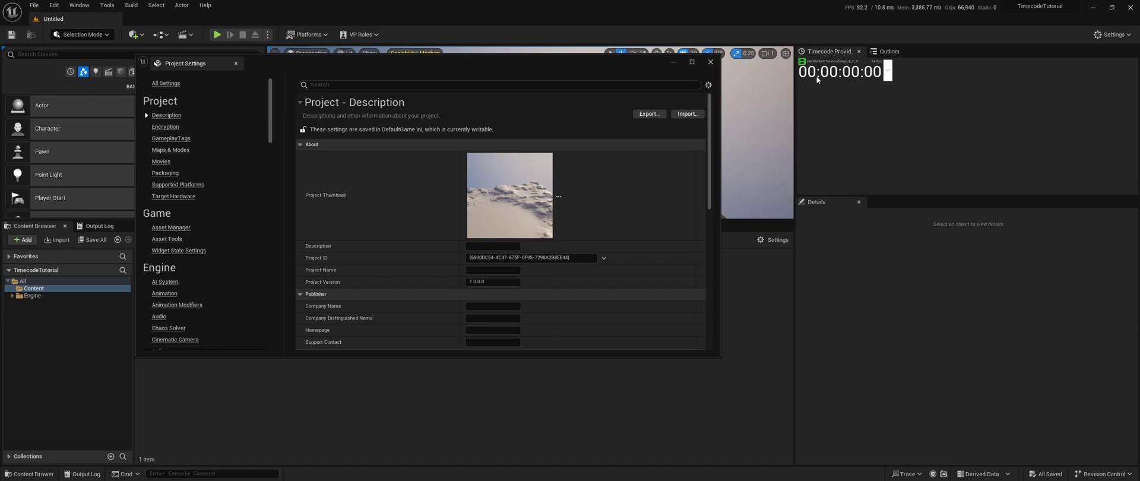
{"action": "left_click", "coordinate": [889, 71]}
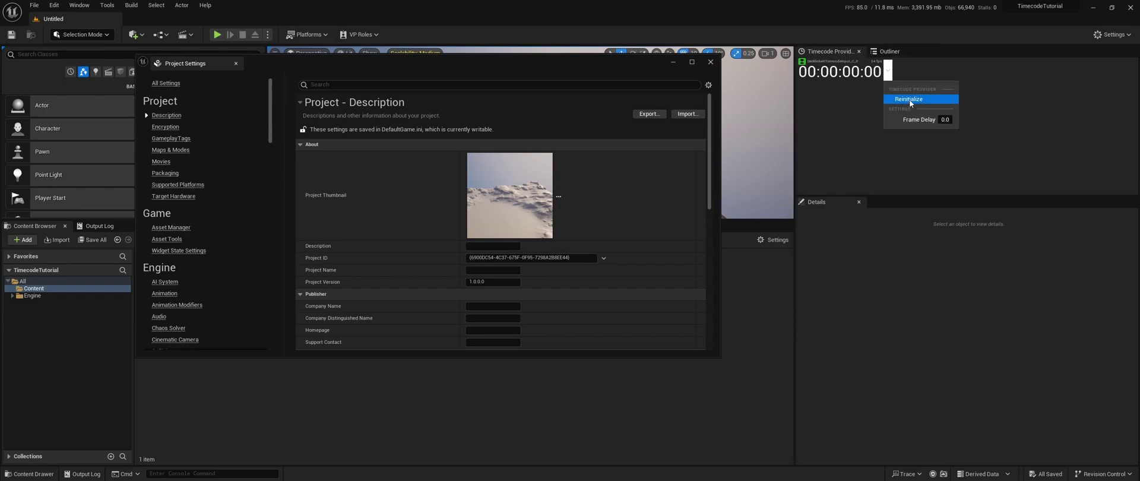
{"action": "left_click", "coordinate": [910, 99]}
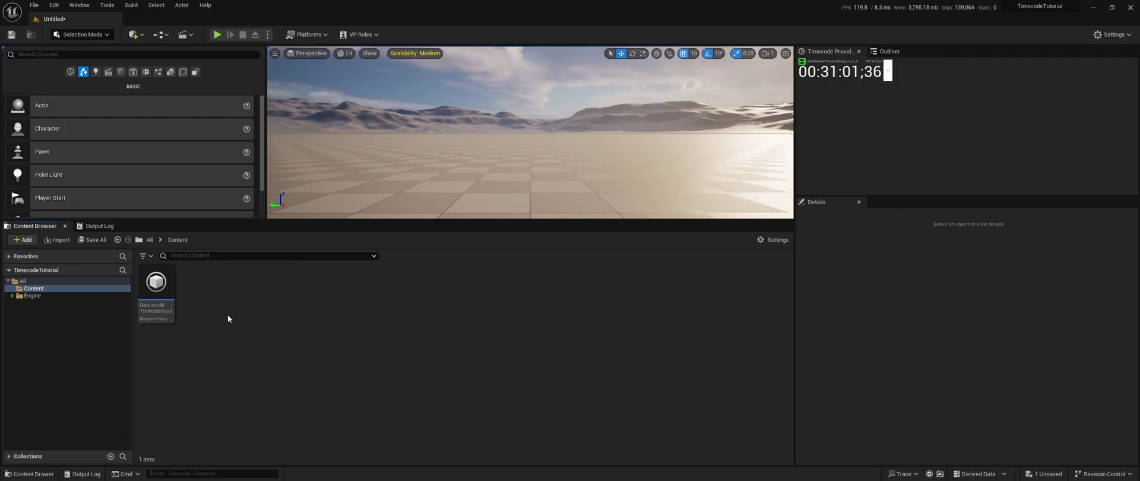
- Create a Blueprint class in the Content folder with Actor as parent and name it PrintTimecode
{"action": "right_click", "coordinate": [244, 290]}
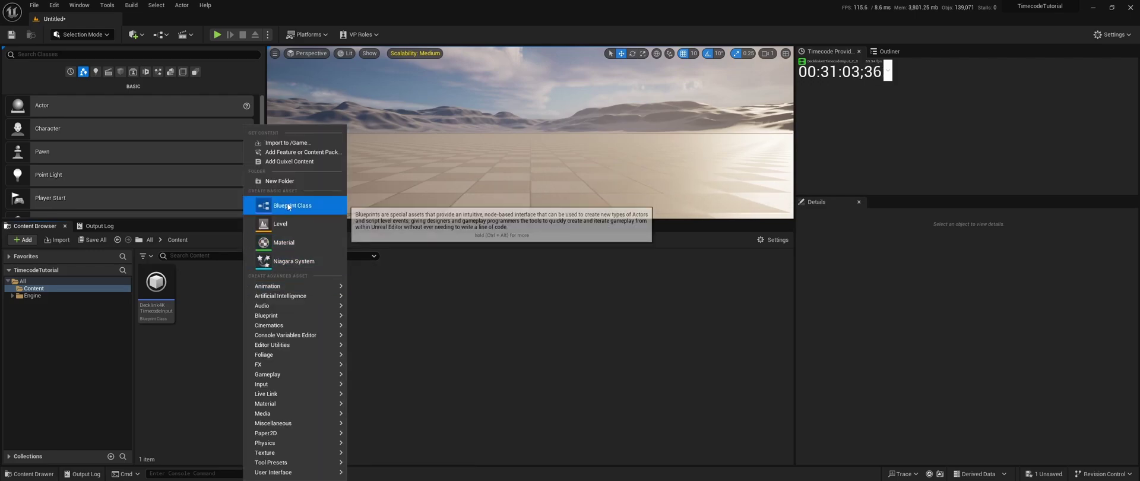
{"action": "left_click", "coordinate": [291, 212]}
{"action": "left_click", "coordinate": [474, 167]}
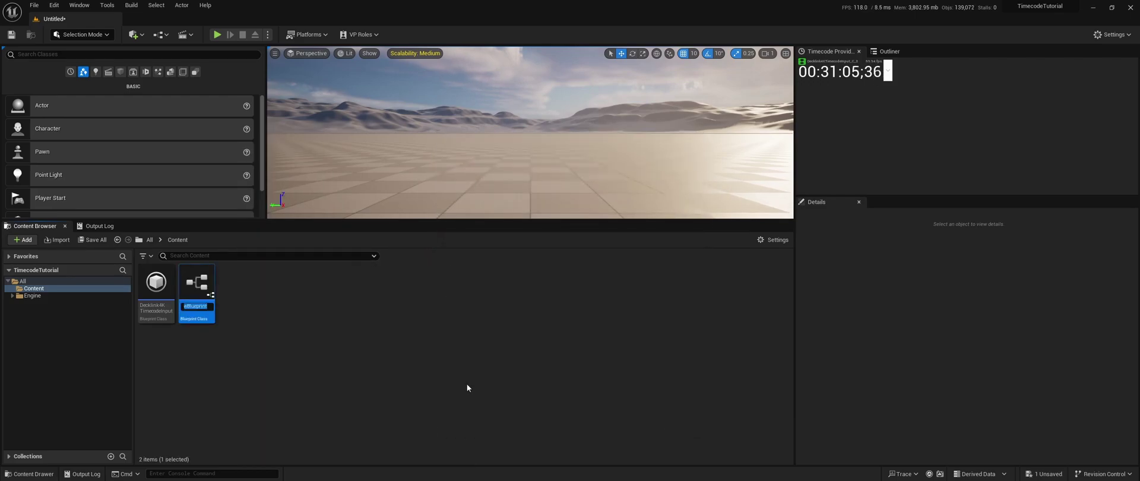
{"action": "type", "text": "PrintTimec"}
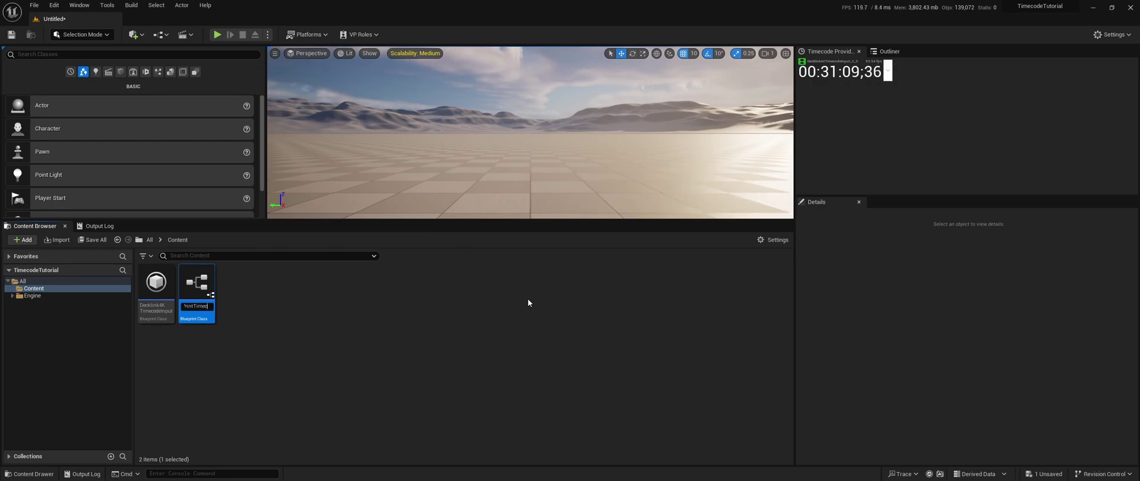
{"action": "key", "text": "Return"}
- Open the PrintTimecode blueprint's Event Graph and add a Get Timecode node in the empty area beside Event Tick
{"action": "double_click", "coordinate": [203, 272]}
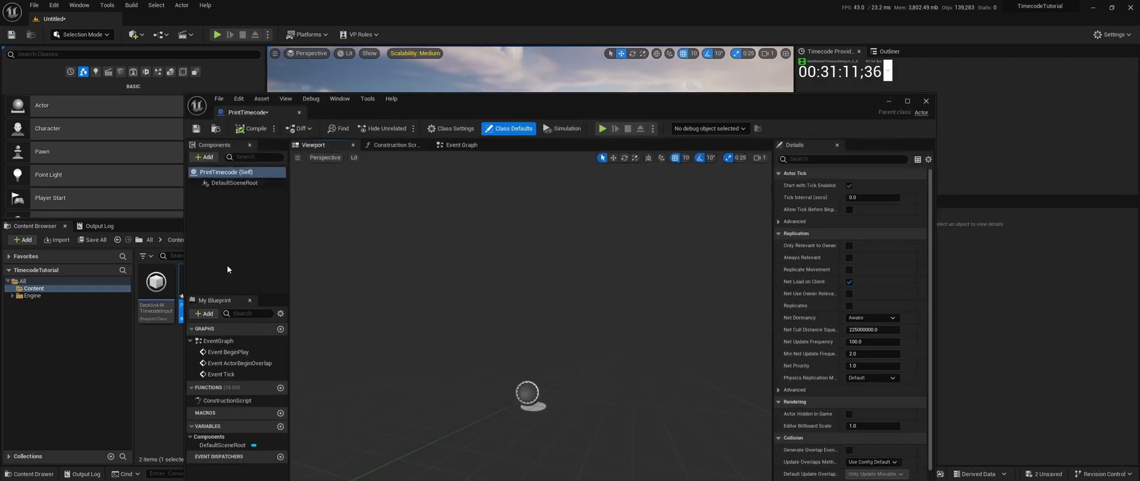
{"action": "left_click", "coordinate": [459, 142]}
{"action": "left_click_drag", "start_coordinate": [586, 105], "coordinate": [500, 73]}
{"action": "right_click_drag", "start_coordinate": [606, 251], "coordinate": [436, 151]}
{"action": "right_click_drag", "start_coordinate": [528, 247], "coordinate": [443, 202]}
{"action": "right_click", "coordinate": [407, 278]}
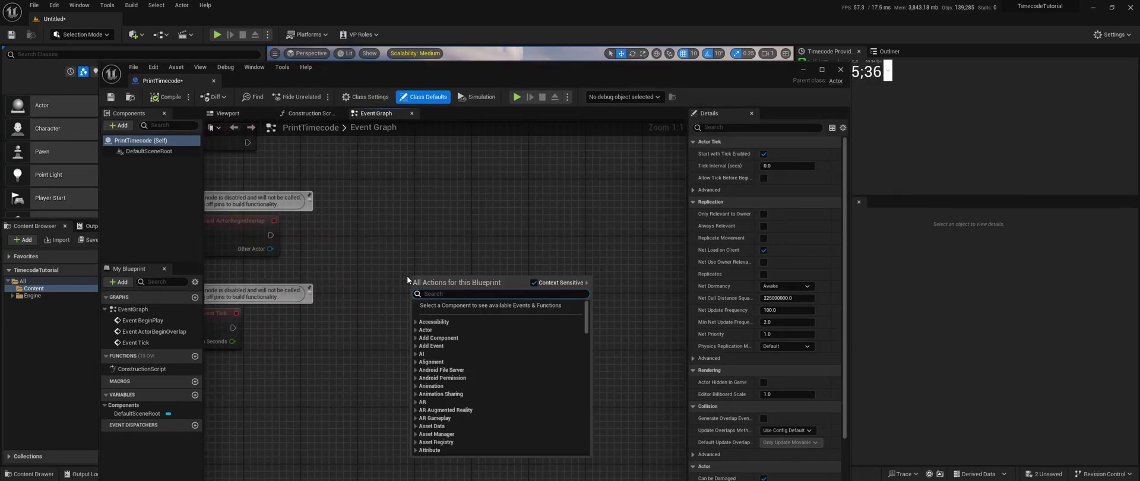
{"action": "type", "text": "get timecod"}
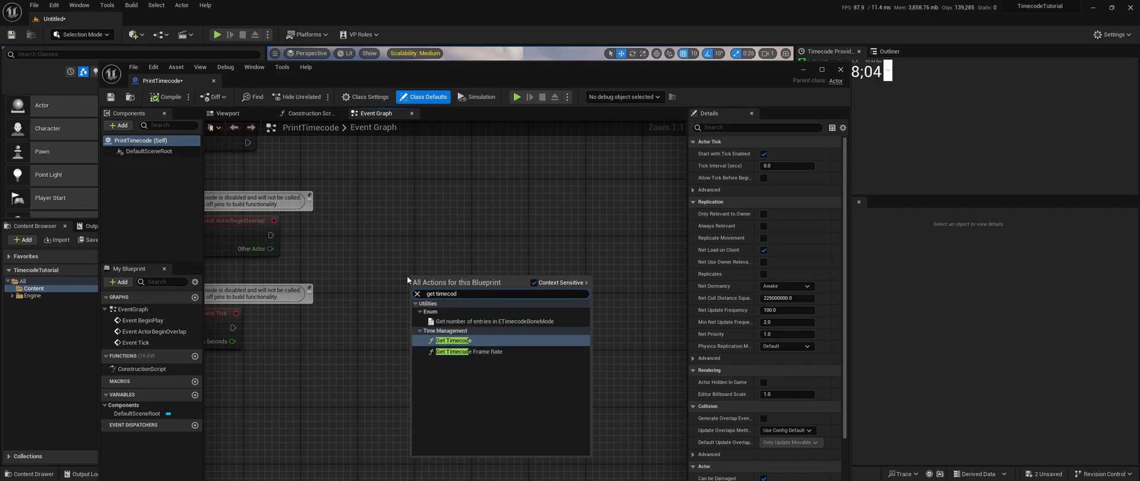
{"action": "key", "text": "Return"}
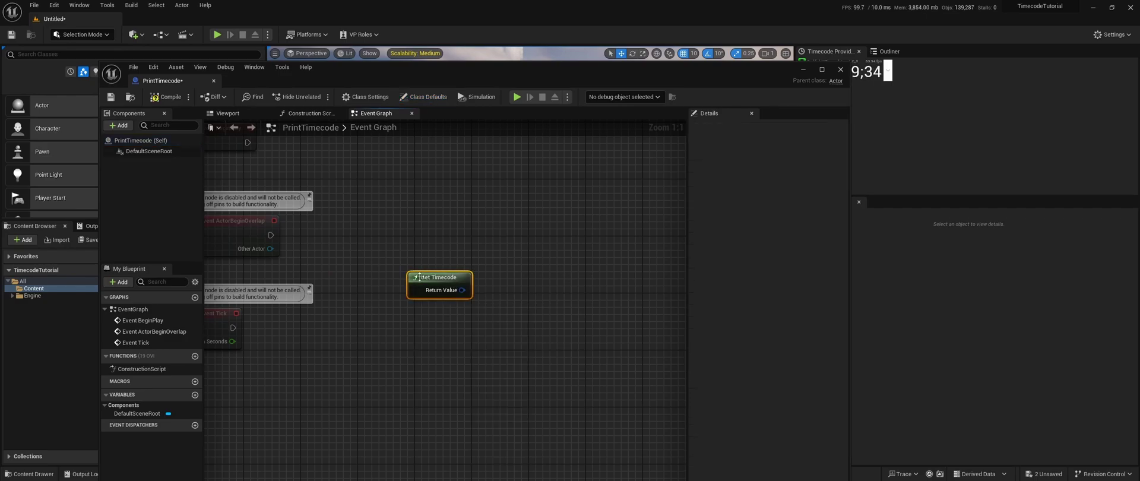
- Move the blueprint window clear of the timecode monitor and add a Timecode To String node fed by Get Timecode's return value
{"action": "left_click_drag", "start_coordinate": [519, 67], "coordinate": [468, 58]}
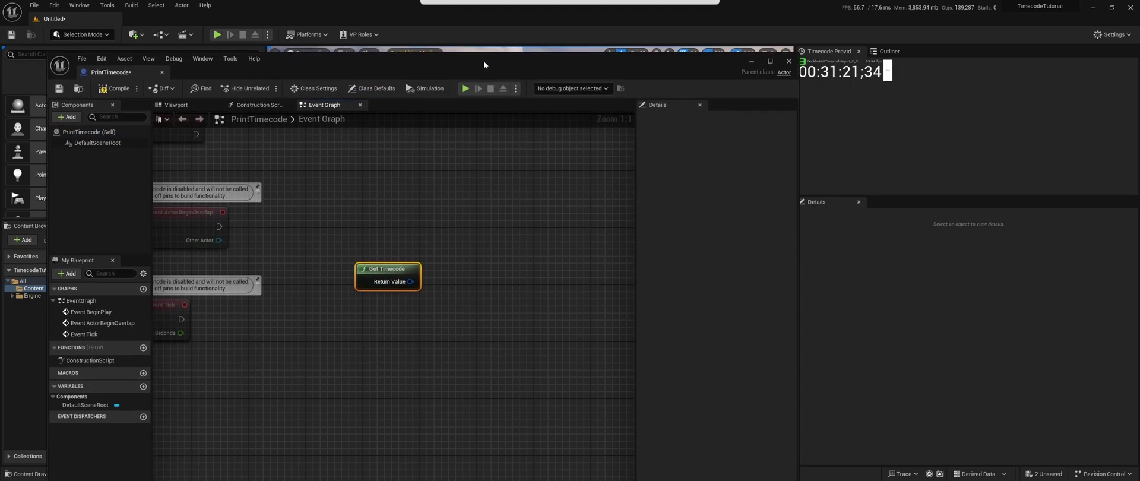
{"action": "right_click_drag", "start_coordinate": [499, 246], "coordinate": [437, 274]}
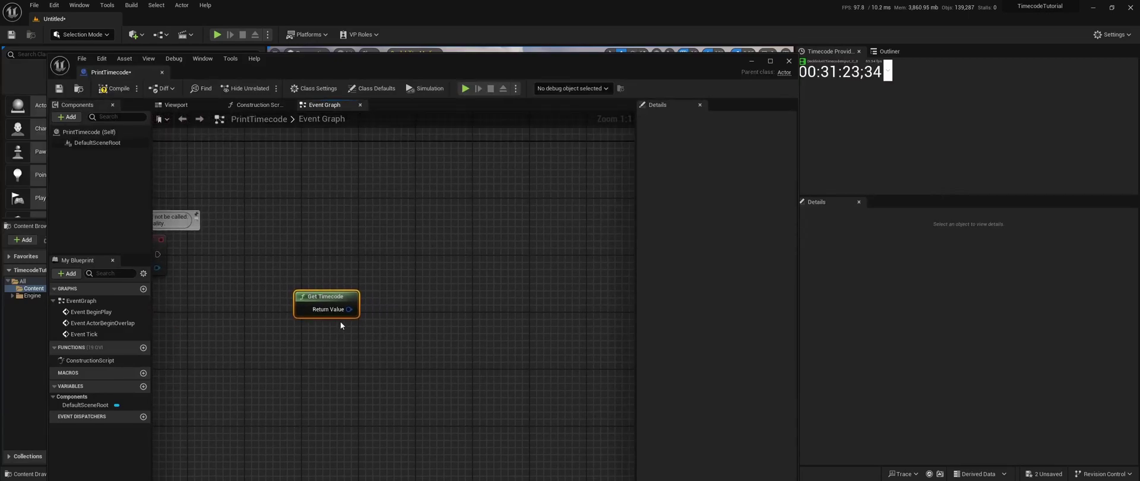
{"action": "left_click_drag", "start_coordinate": [349, 309], "coordinate": [462, 225]}
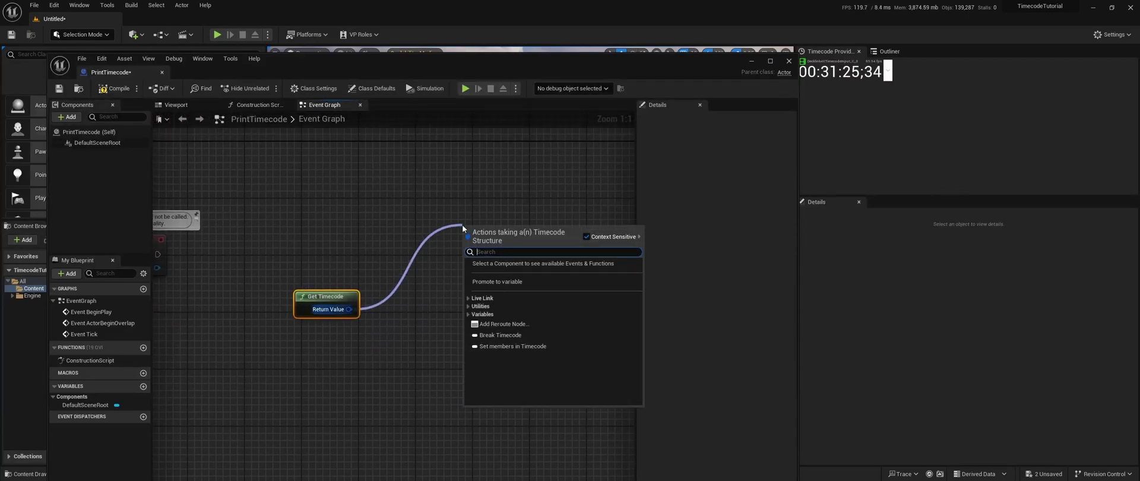
{"action": "type", "text": "timecode"}
{"action": "key", "text": "Return"}
- Add a Print String node with its In String fed by the Timecode To String return value
{"action": "right_click_drag", "start_coordinate": [462, 224], "coordinate": [329, 286]}
{"action": "left_click_drag", "start_coordinate": [444, 299], "coordinate": [517, 236]}
{"action": "type", "text": "print"}
{"action": "key", "text": "Return"}
- Move Event Tick near Print String and connect their execution pins, and save and close the PrintTimecode blueprint
{"action": "right_click_drag", "start_coordinate": [283, 236], "coordinate": [590, 171]}
{"action": "left_click_drag", "start_coordinate": [302, 343], "coordinate": [600, 162]}
{"action": "right_click_drag", "start_coordinate": [601, 163], "coordinate": [300, 285]}
{"action": "left_click_drag", "start_coordinate": [308, 284], "coordinate": [490, 304]}
{"action": "left_click", "coordinate": [59, 88]}
{"action": "left_click_drag", "start_coordinate": [324, 66], "coordinate": [286, 155]}
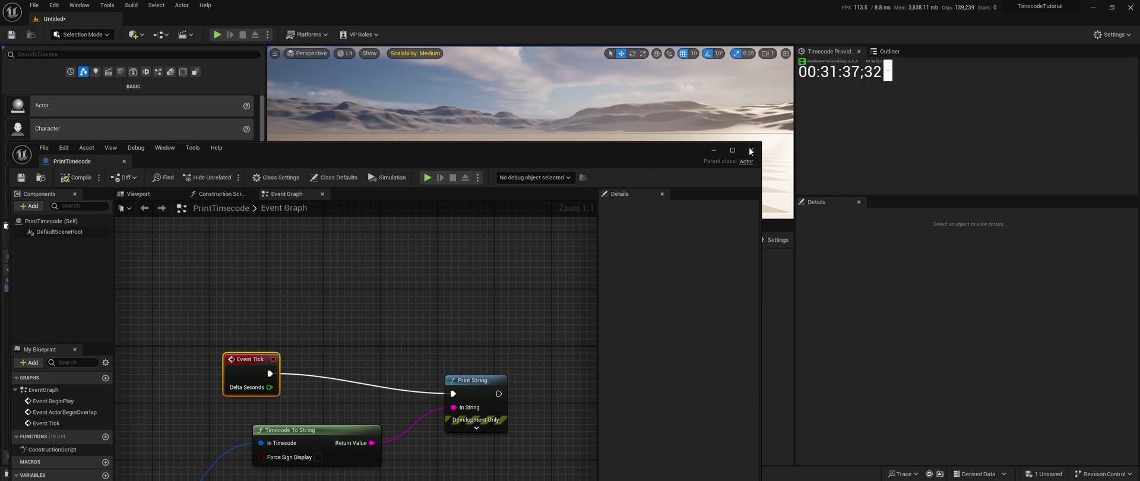
{"action": "left_click", "coordinate": [750, 150]}
- Place a PrintTimecode actor on the level's floor and play the level in the viewport
{"action": "left_click_drag", "start_coordinate": [197, 287], "coordinate": [501, 188]}
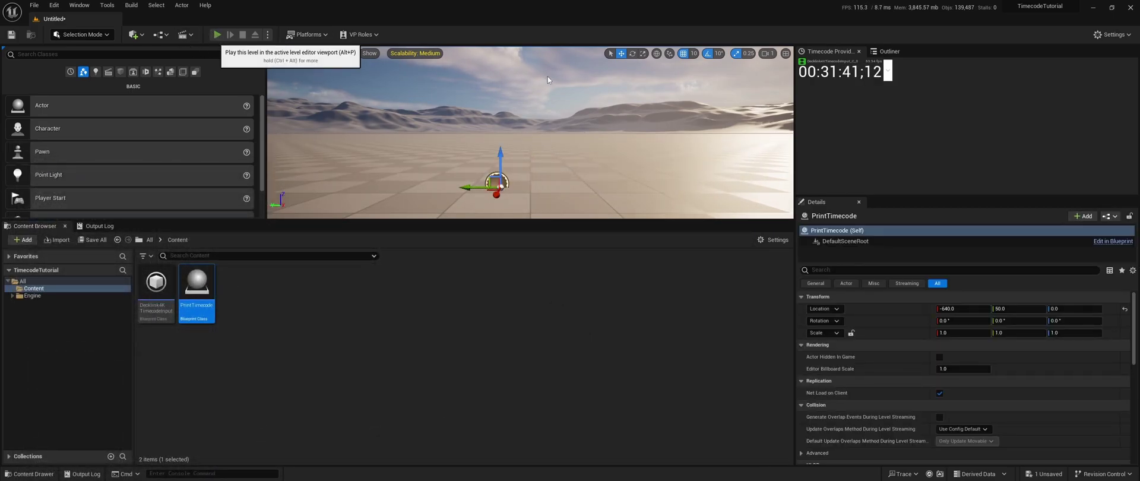
{"action": "key", "text": "alt+p"}
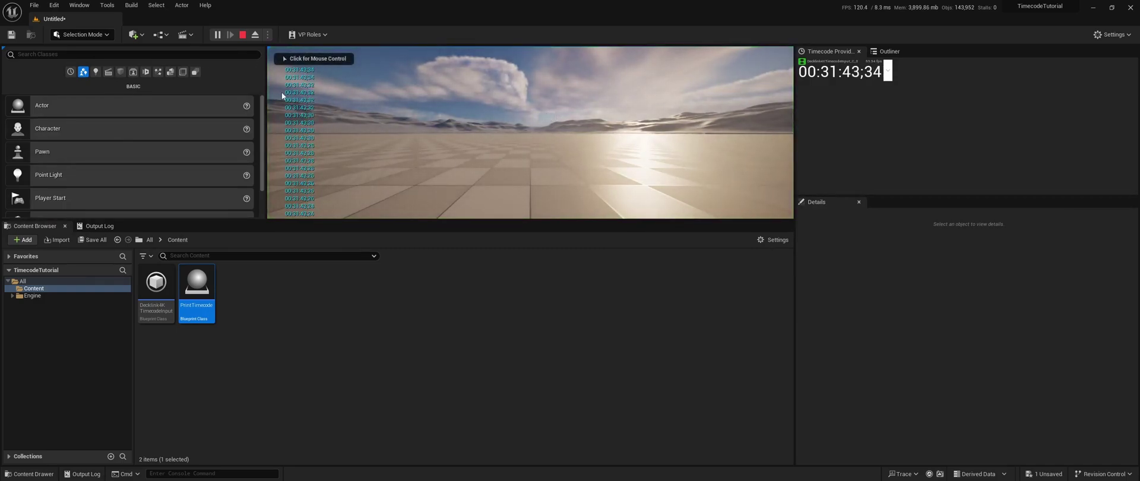